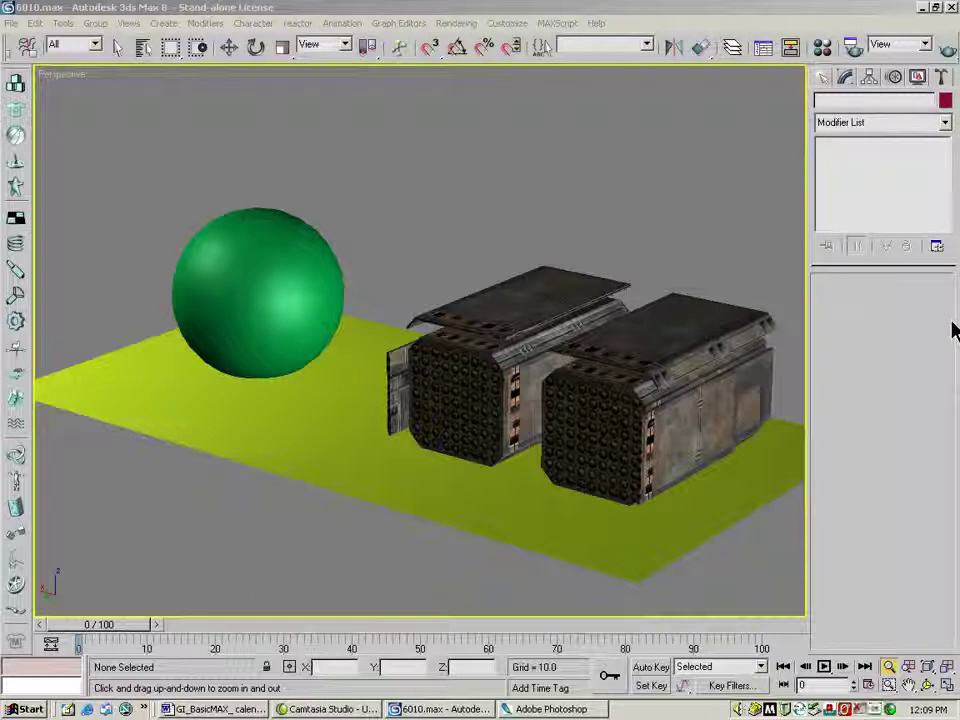
- Assign the teal material to the sphere and the blue material to the floor plane
click(825, 48)
click(241, 78)
drag(241, 78, 213, 76)
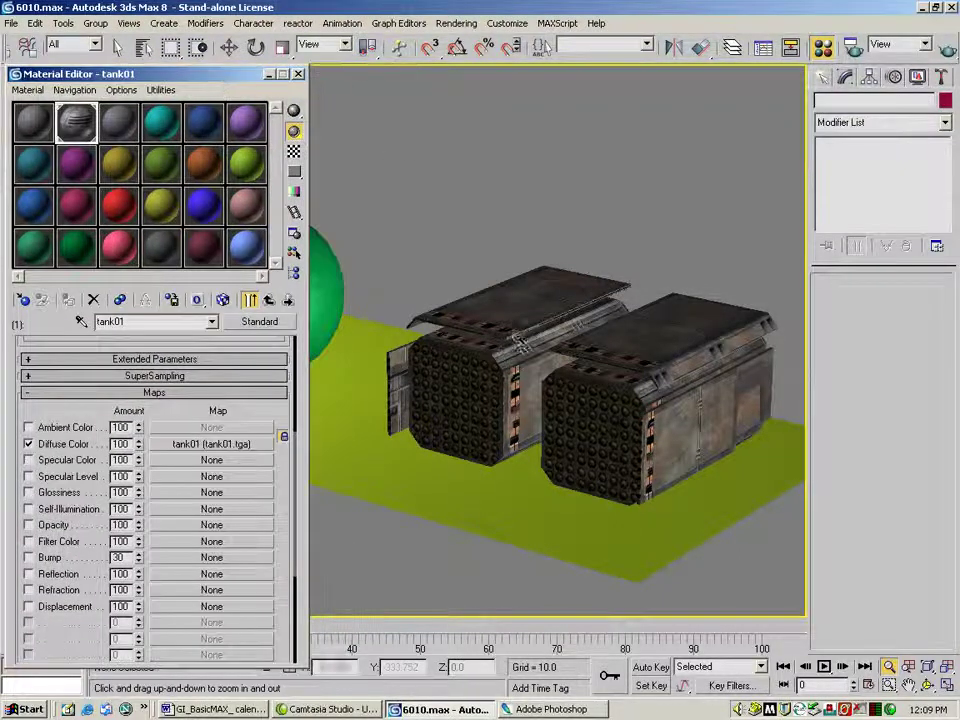
click(908, 686)
drag(480, 393, 549, 420)
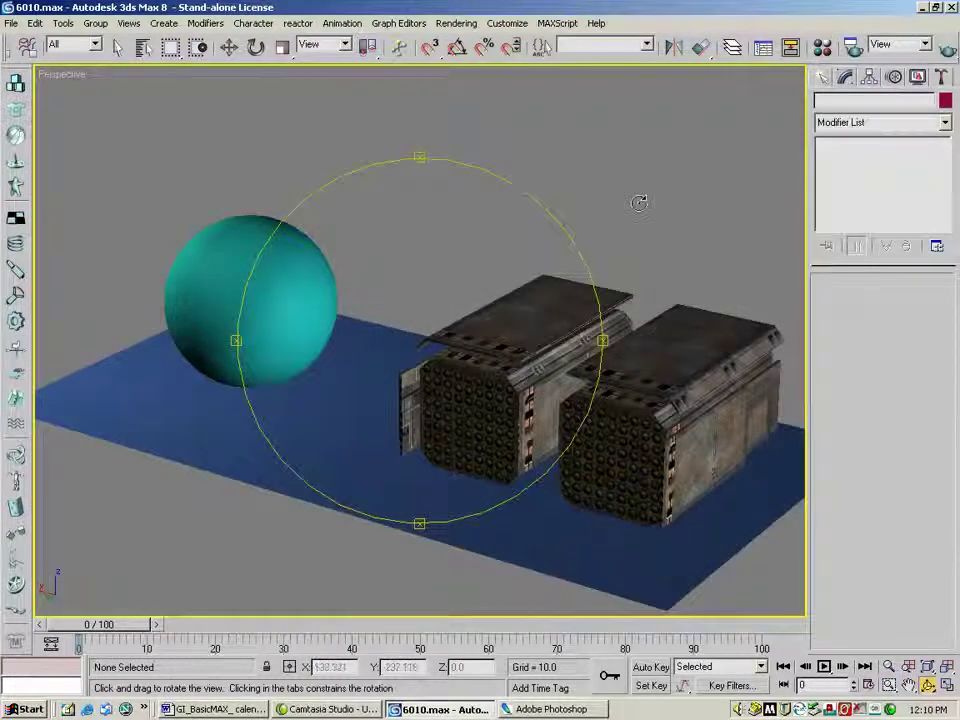
- Add a Raytrace map to the Reflection channel of the floor's blue material, Material #5
click(822, 47)
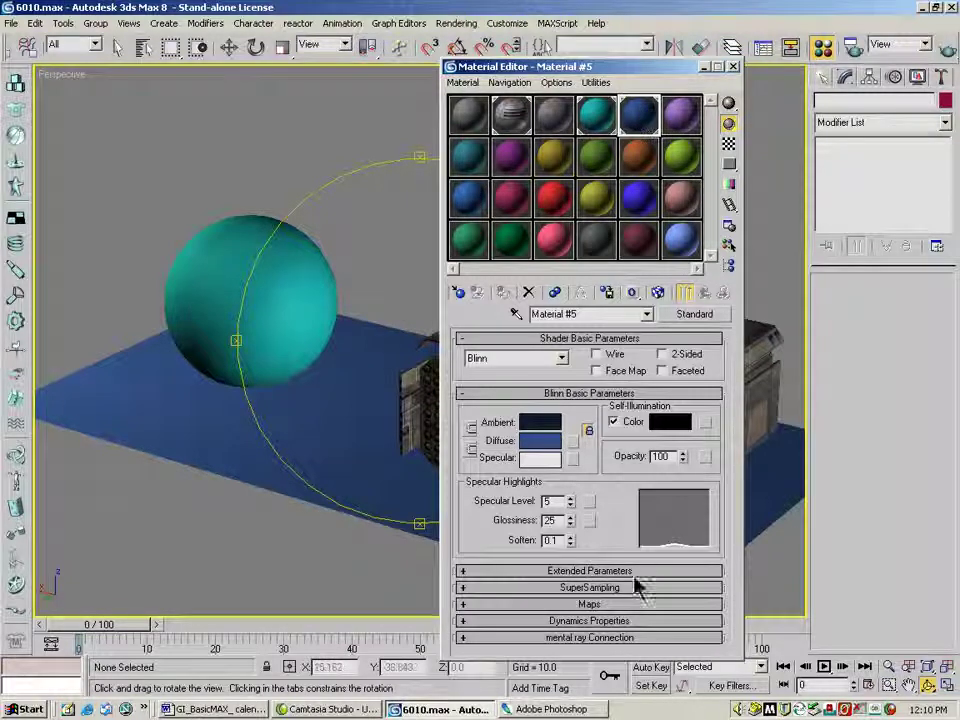
click(587, 604)
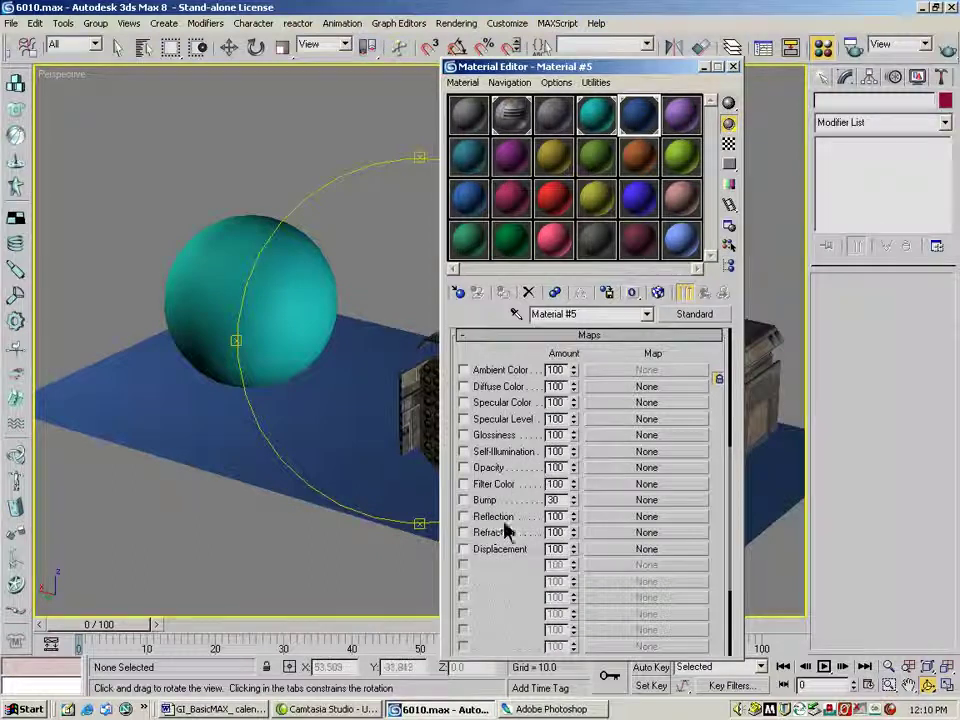
click(647, 516)
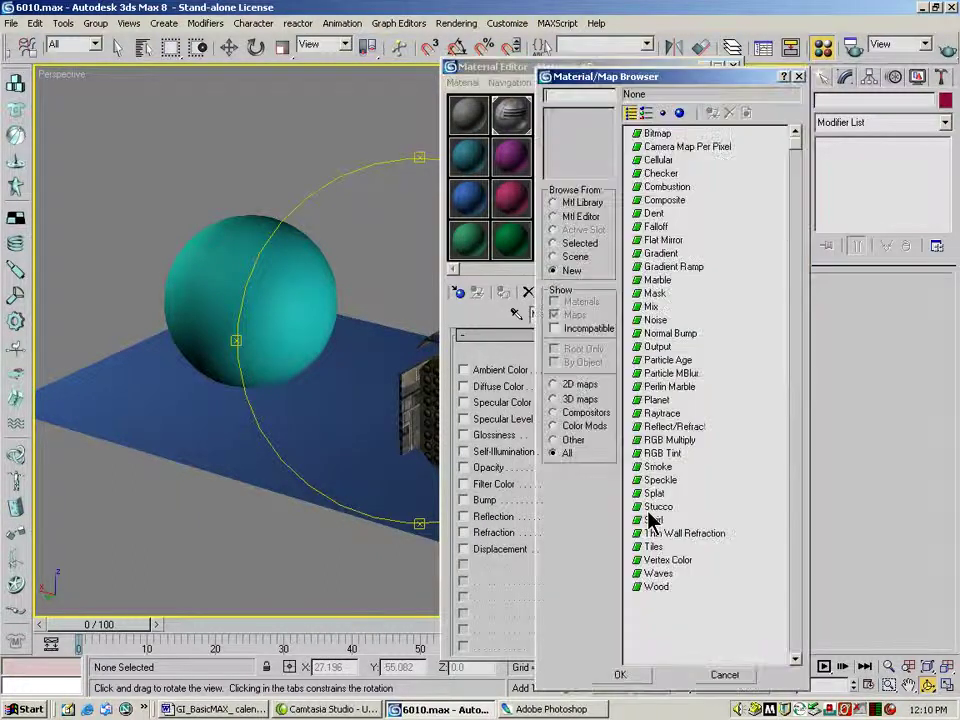
click(666, 416)
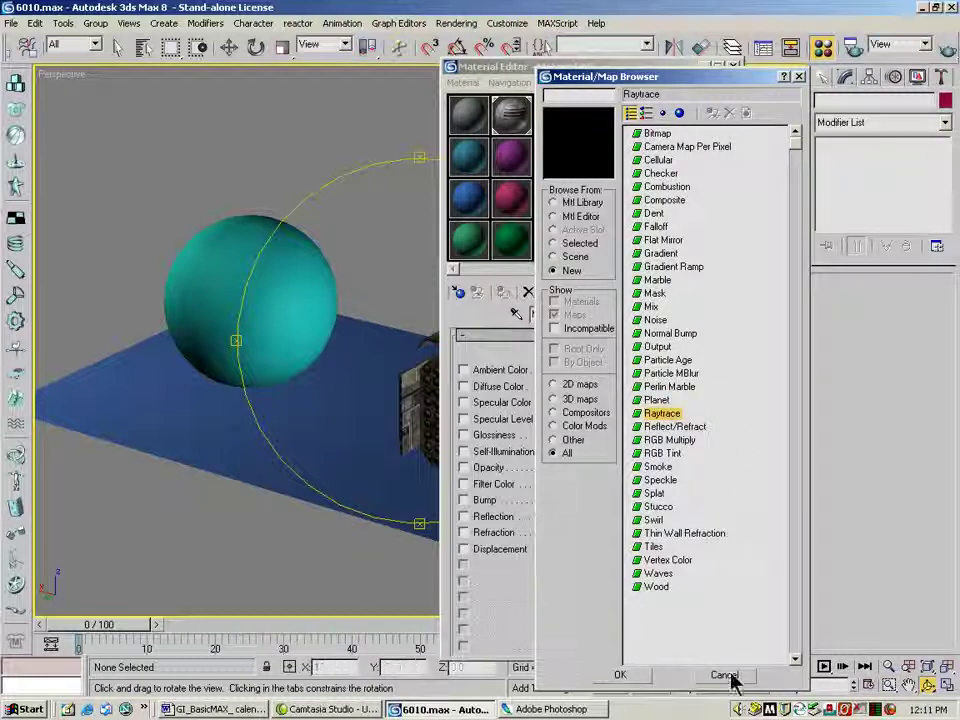
click(622, 676)
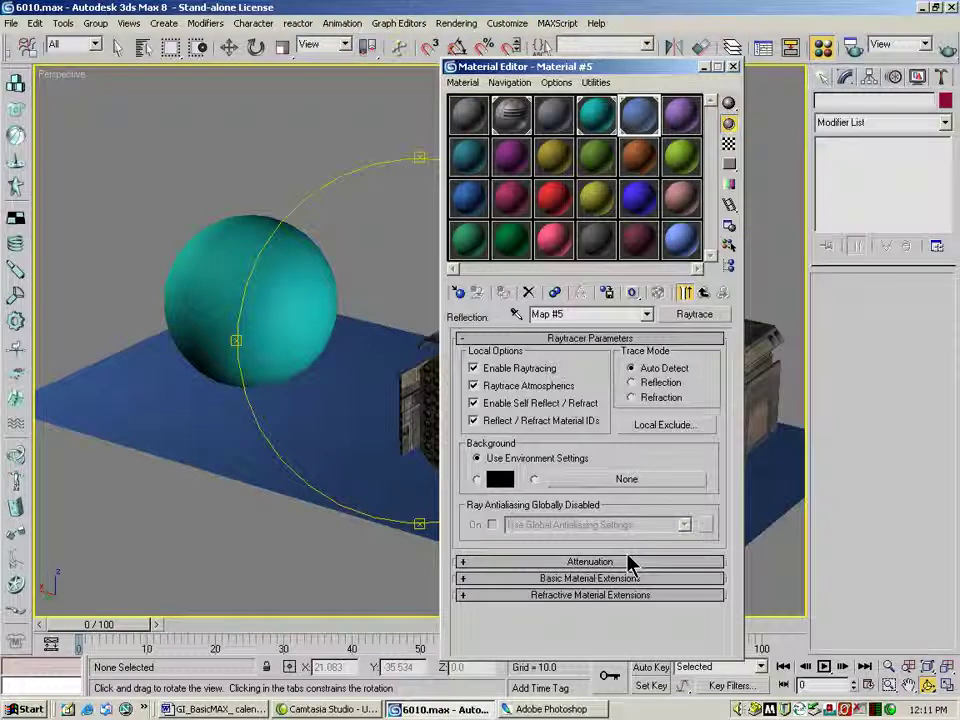
- Render the perspective view to check the floor's reflections, closing the render and the material editor when done
click(948, 62)
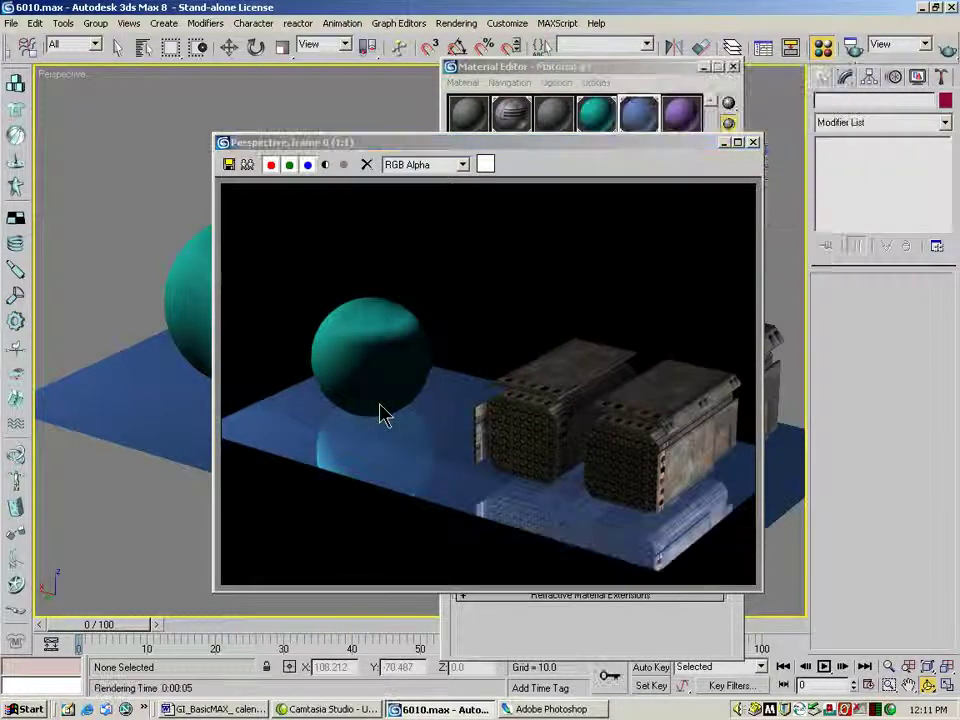
click(753, 142)
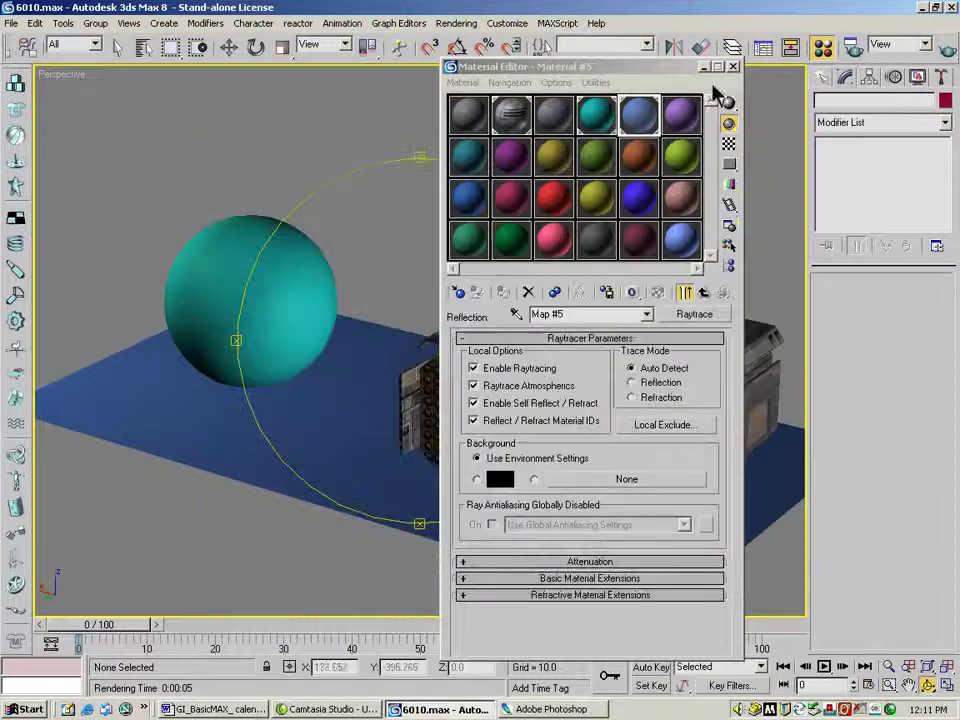
click(733, 66)
- Place a standard Omni light above the two tank parts in the Back view
click(823, 80)
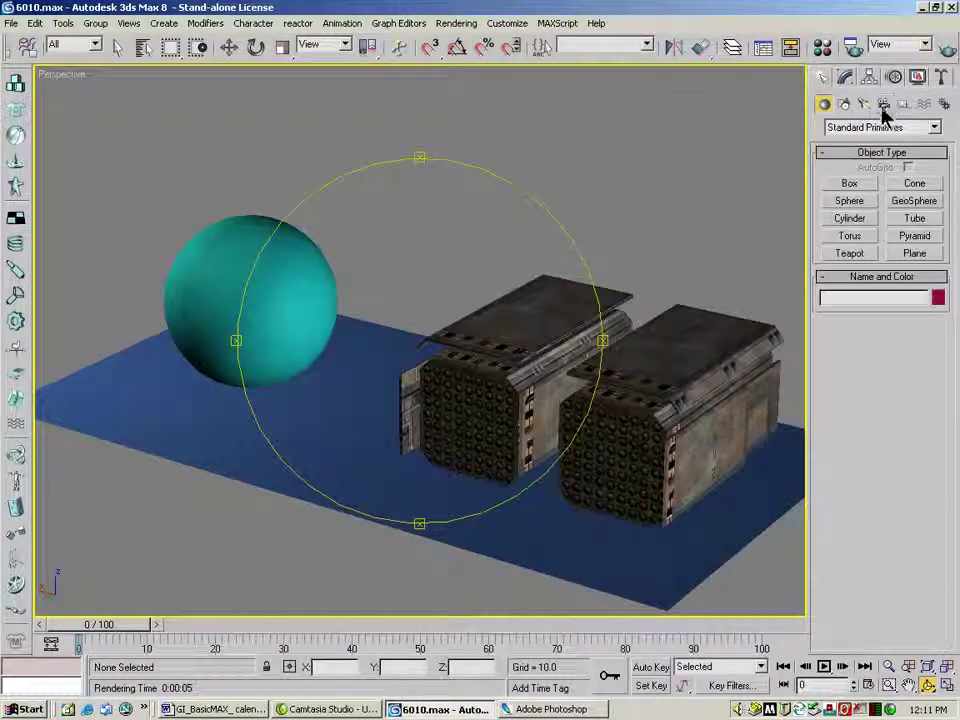
click(864, 103)
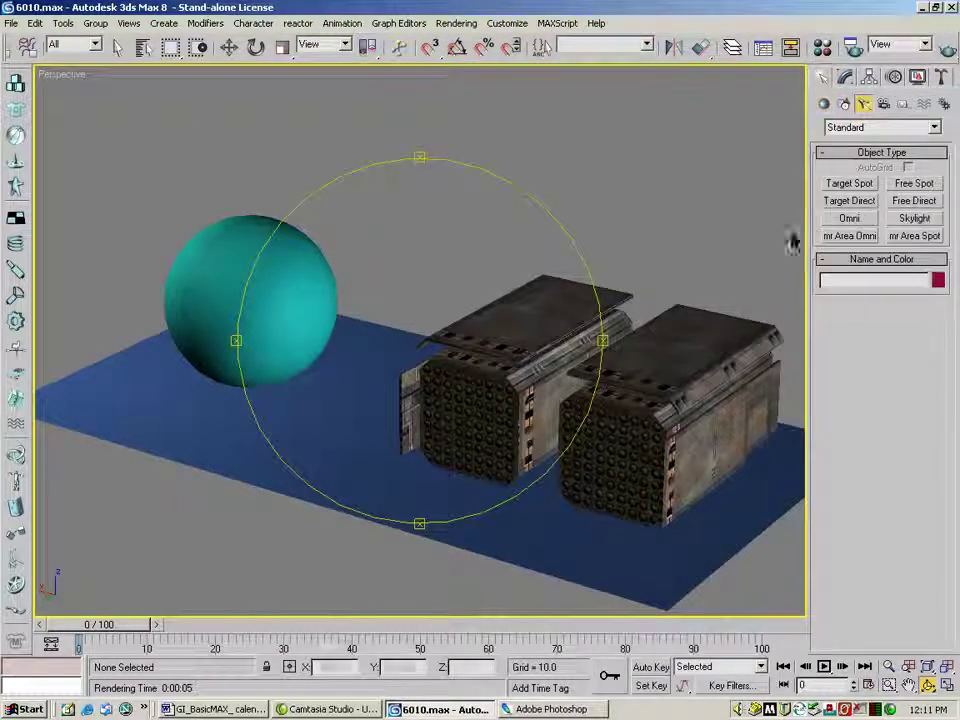
click(851, 219)
click(946, 686)
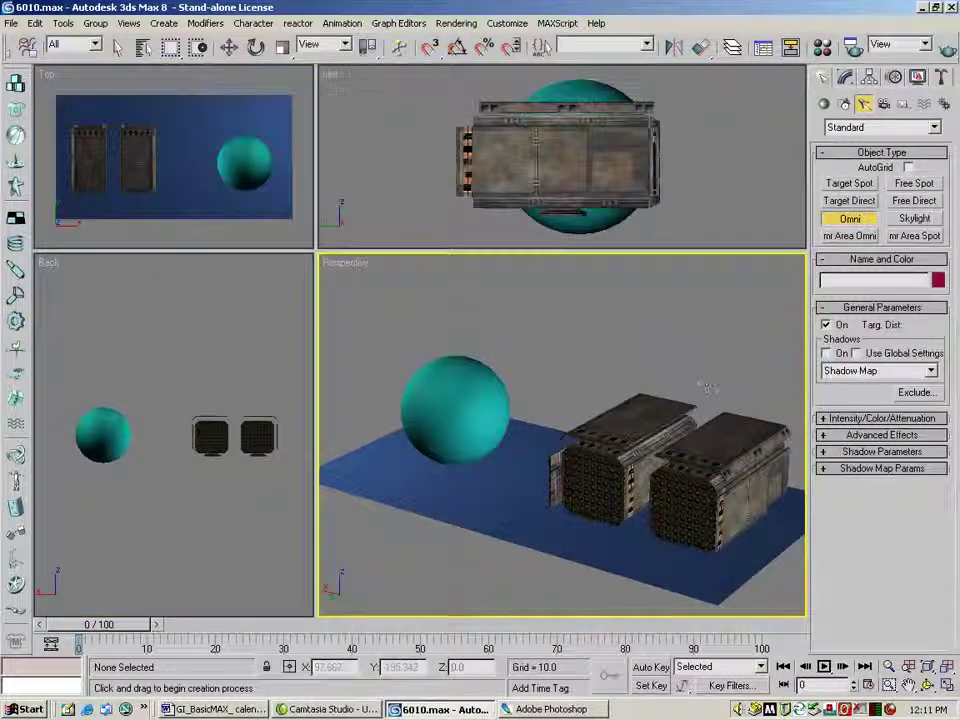
click(247, 302)
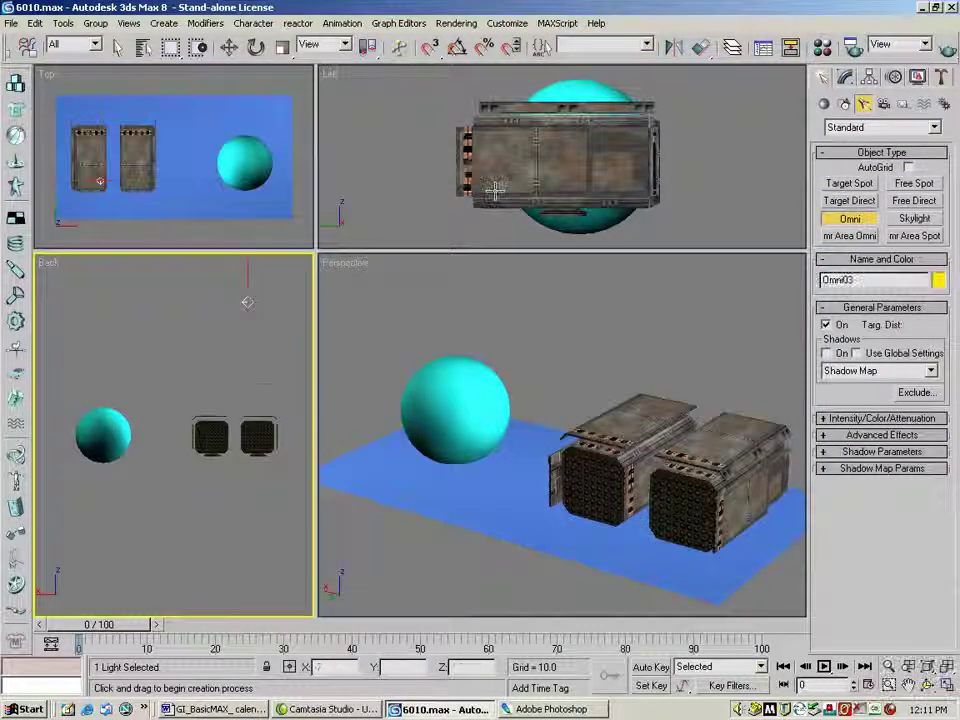
- Move the new Omni light sideways in the Left view until it sits past the floor's edge, at about Y -29
click(947, 667)
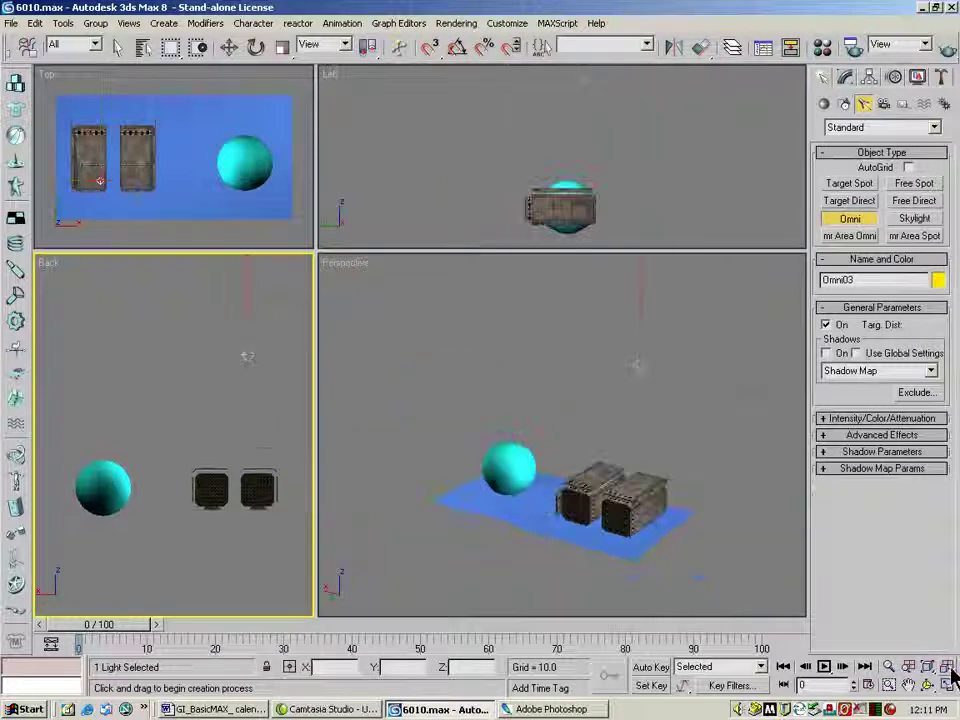
click(229, 47)
drag(567, 89, 668, 83)
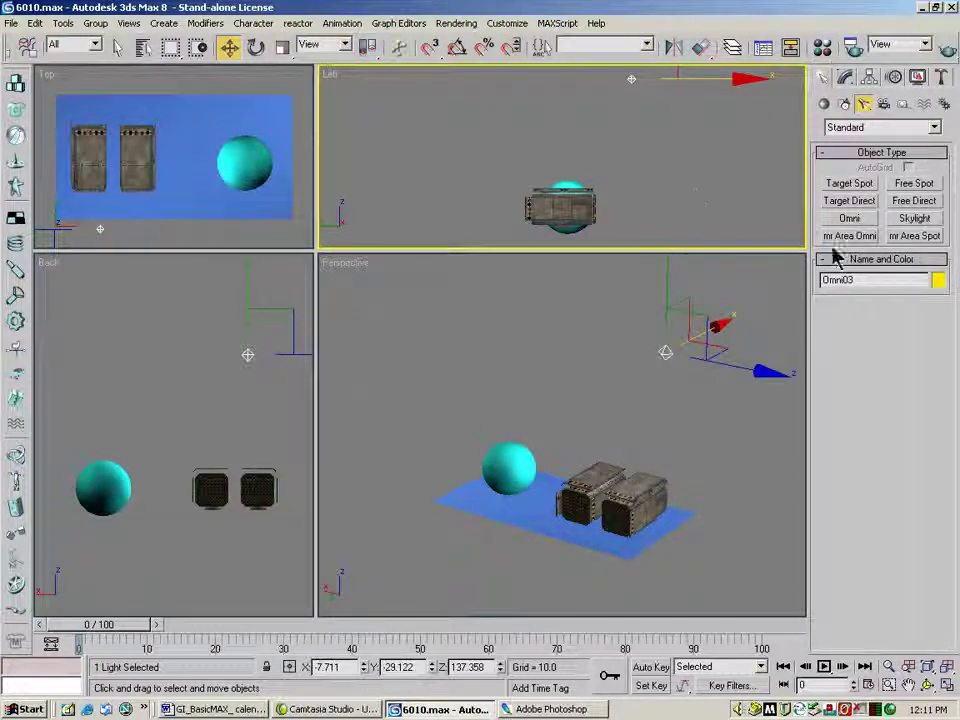
- Render the maximized perspective view, framed on the sphere and tank parts, to check the new lighting and reflections
right_click(790, 535)
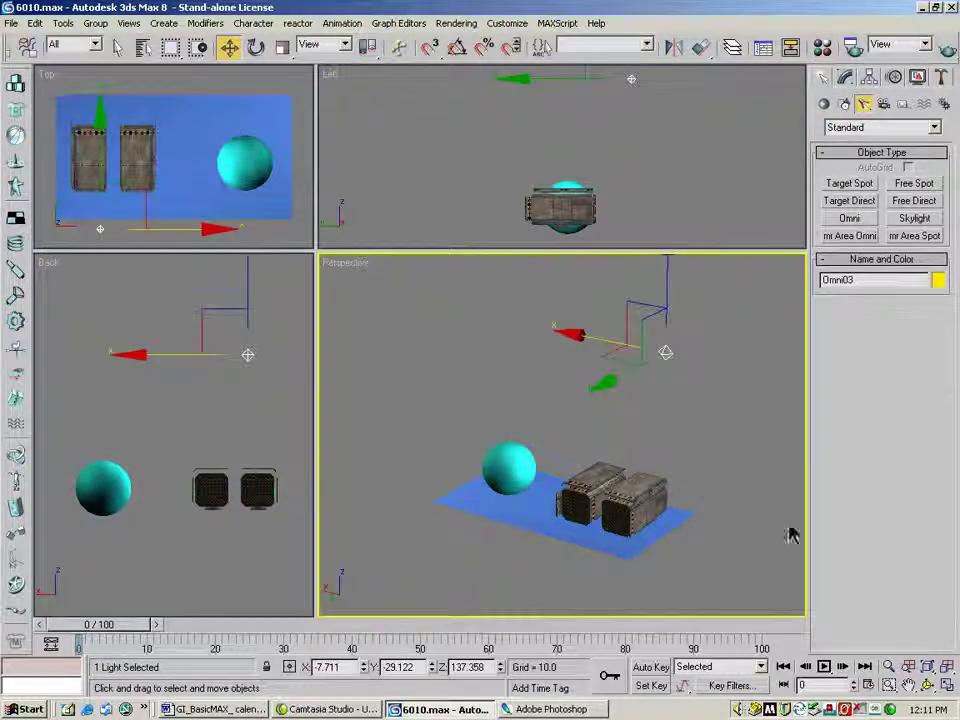
click(889, 666)
key(alt+w)
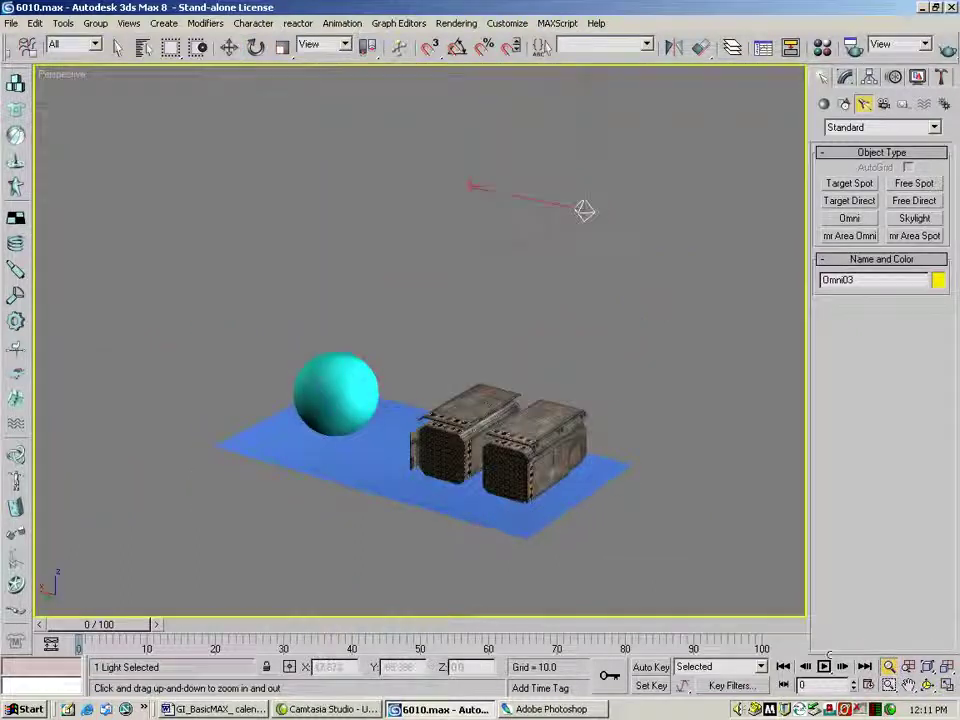
drag(484, 459, 476, 418)
click(908, 685)
drag(518, 461, 482, 300)
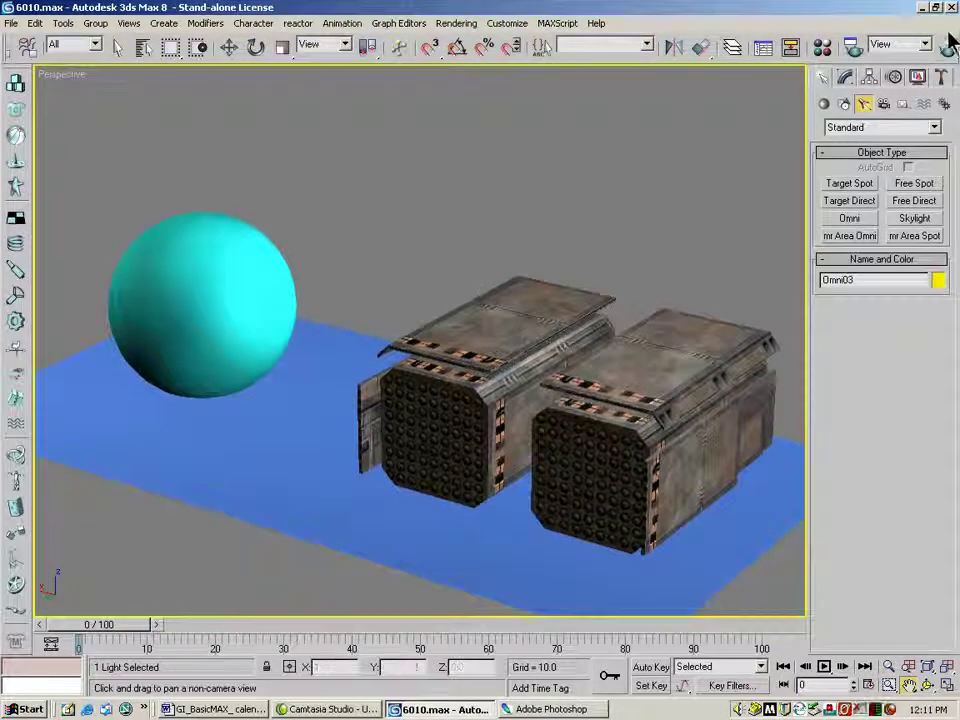
click(946, 42)
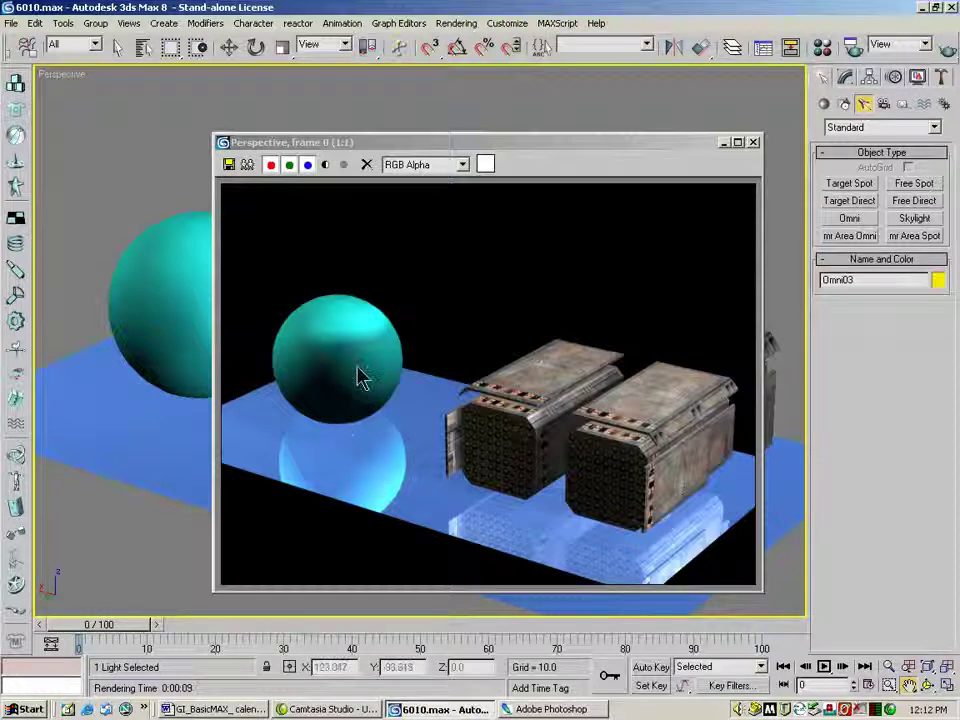
click(753, 142)
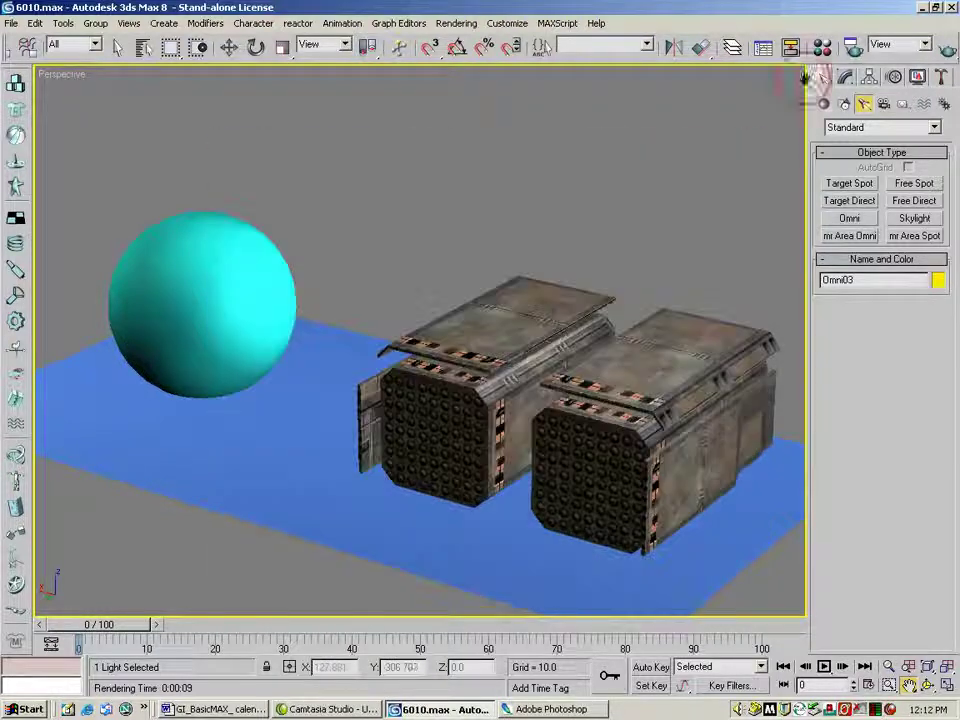
- Add a Raytrace map to the Reflection channel of the sphere's teal material, Material #4, and test-render the perspective view
click(823, 48)
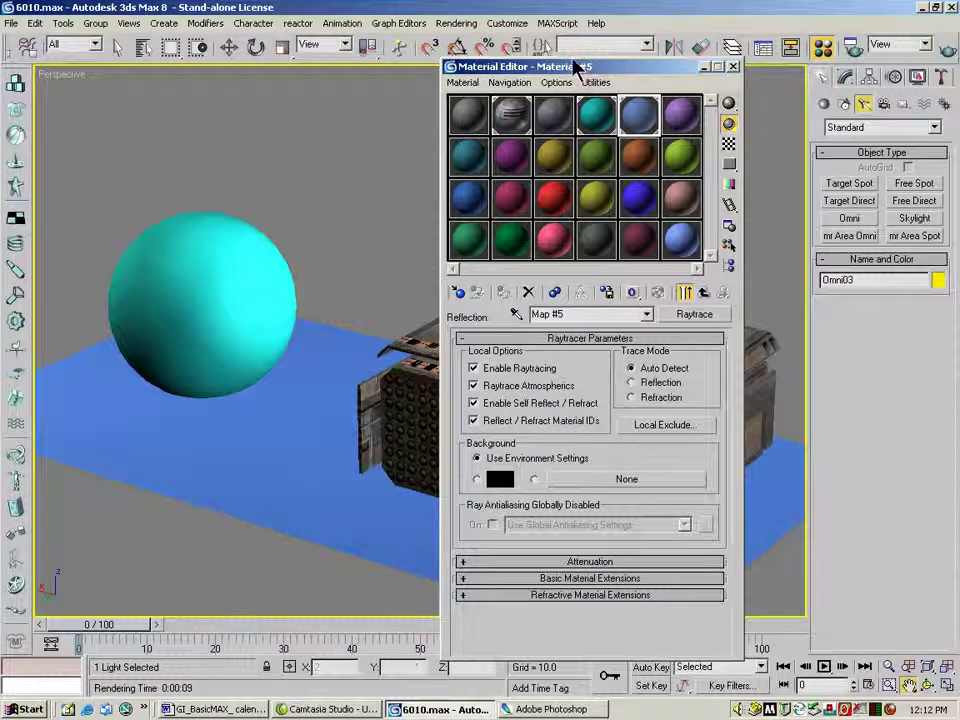
drag(456, 66, 430, 56)
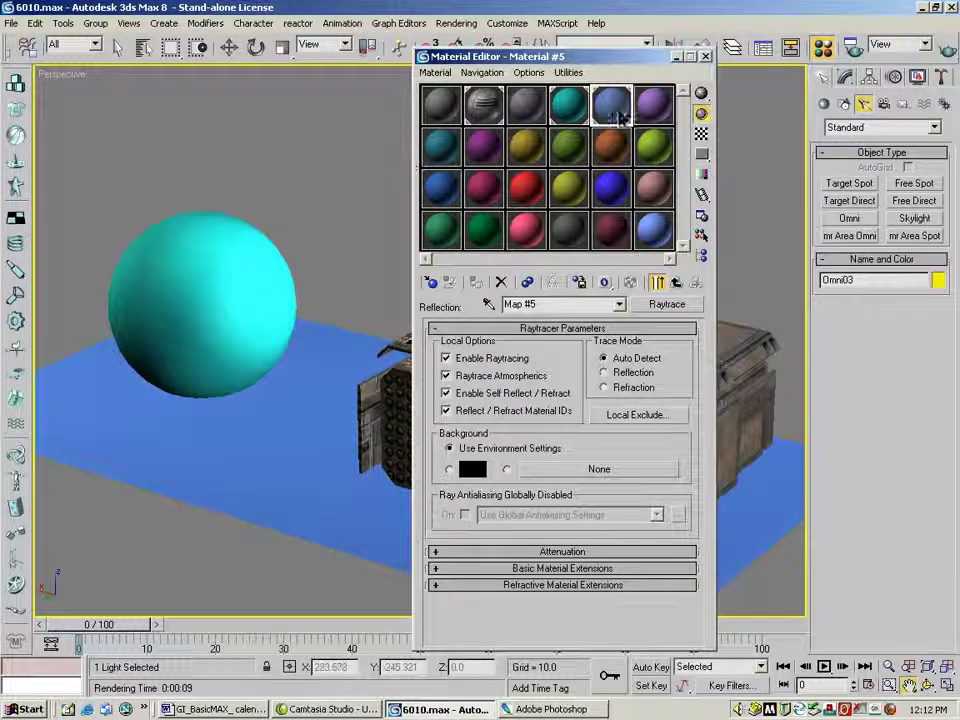
click(569, 106)
drag(569, 106, 270, 270)
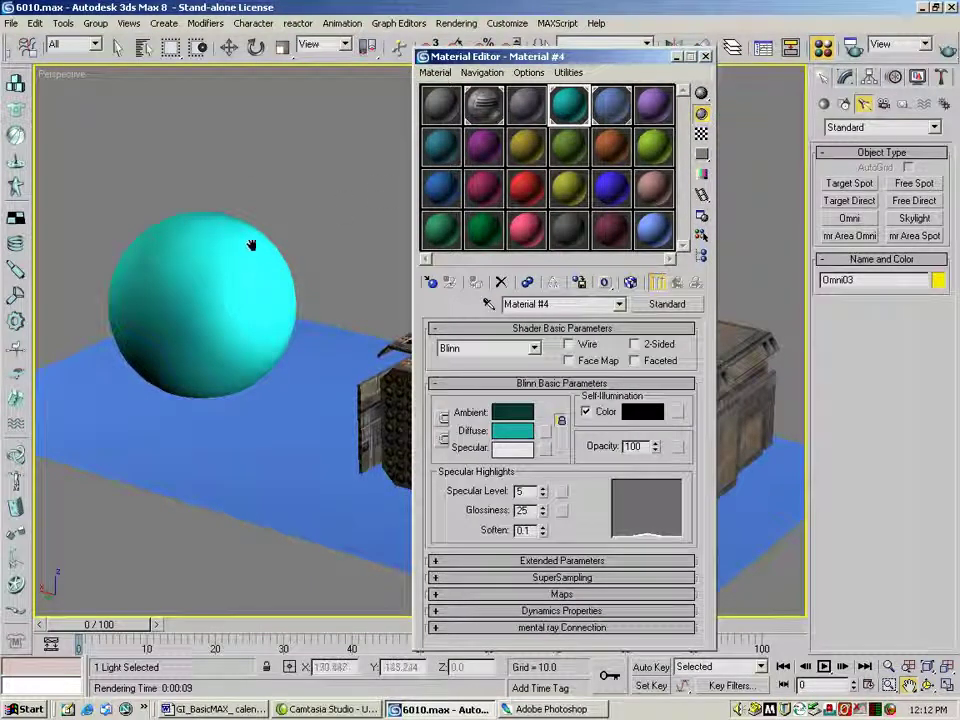
click(566, 594)
click(645, 512)
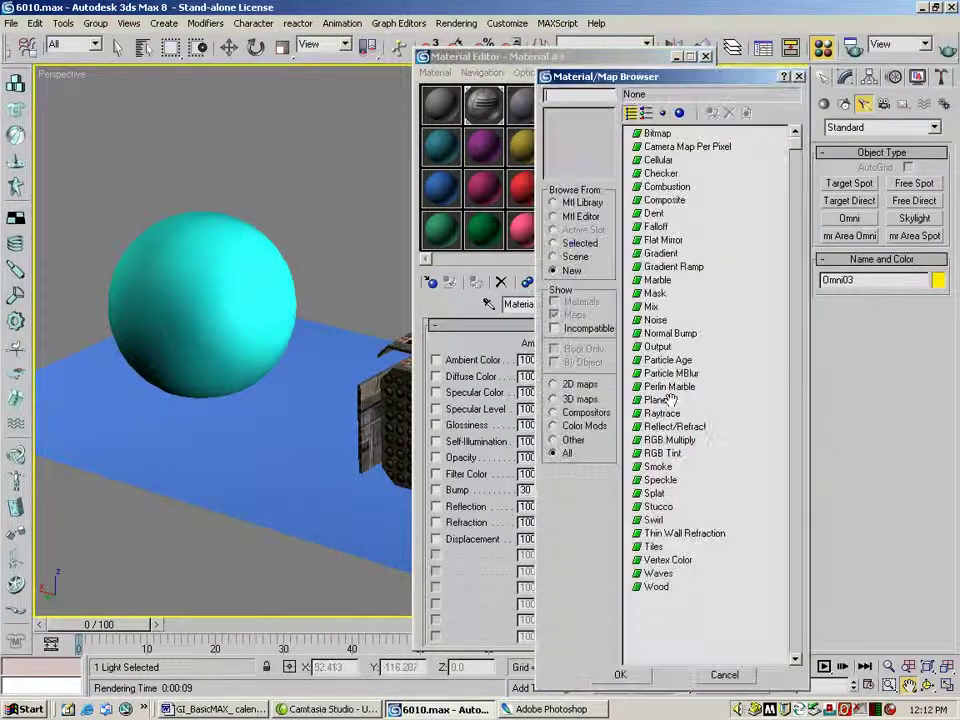
double_click(664, 413)
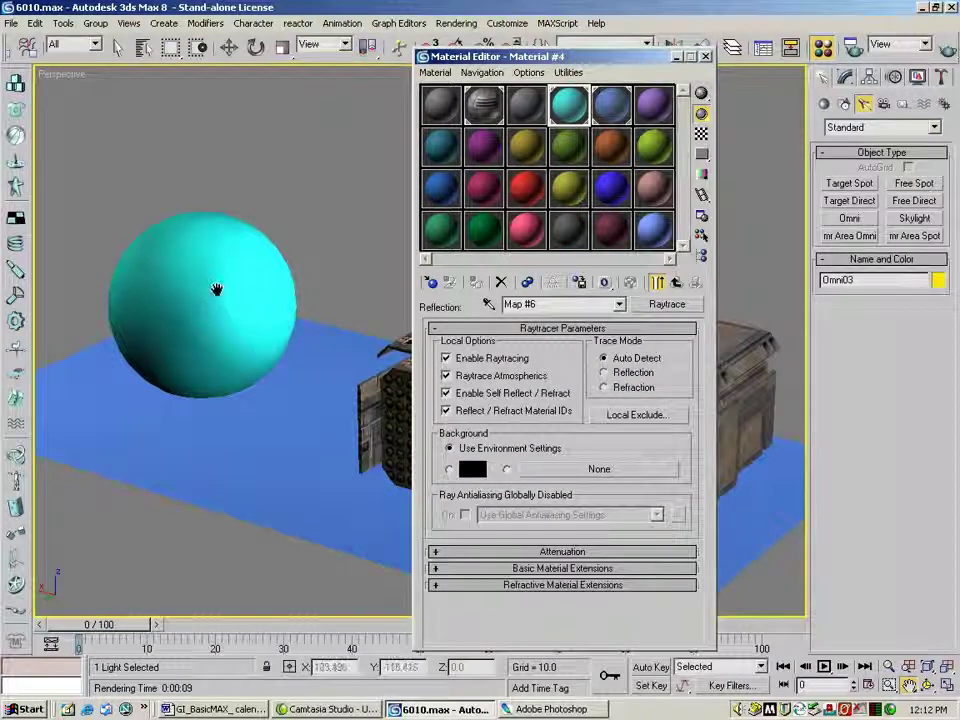
key(shift+q)
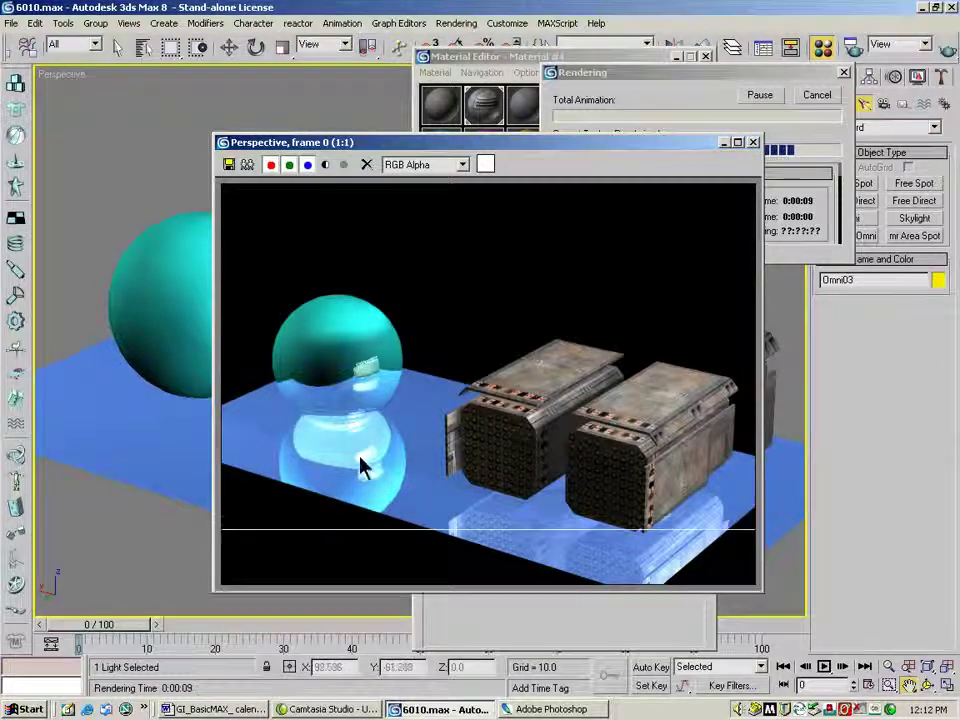
click(755, 143)
- Add a Raytrace map to the Reflection channel of the tank2 sub-material within the tank01 Multi/Sub-Object material
click(486, 102)
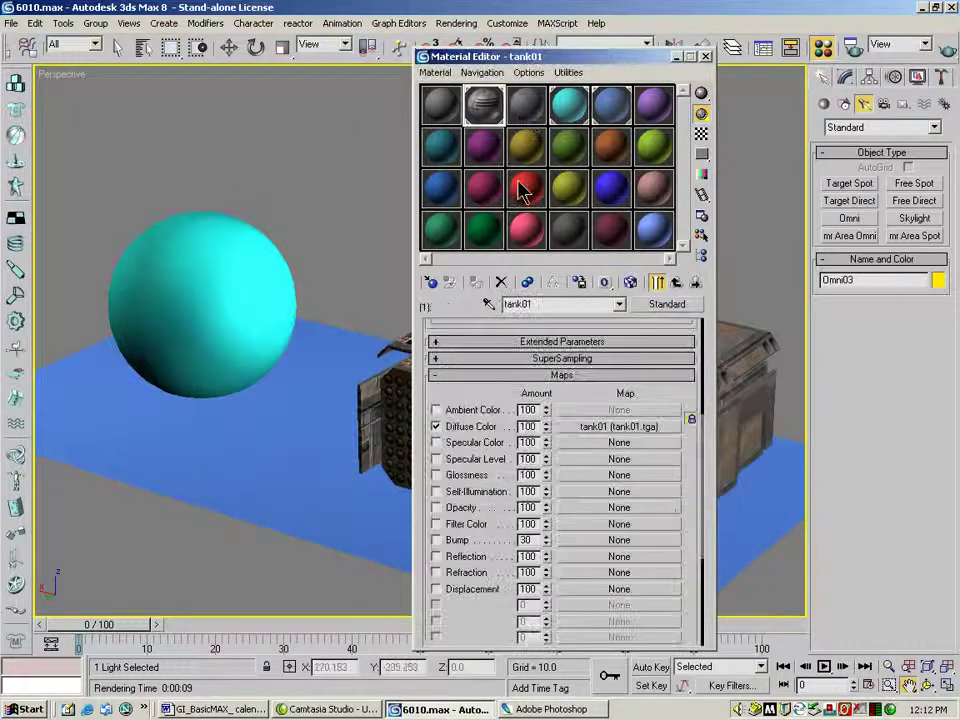
drag(580, 393, 580, 590)
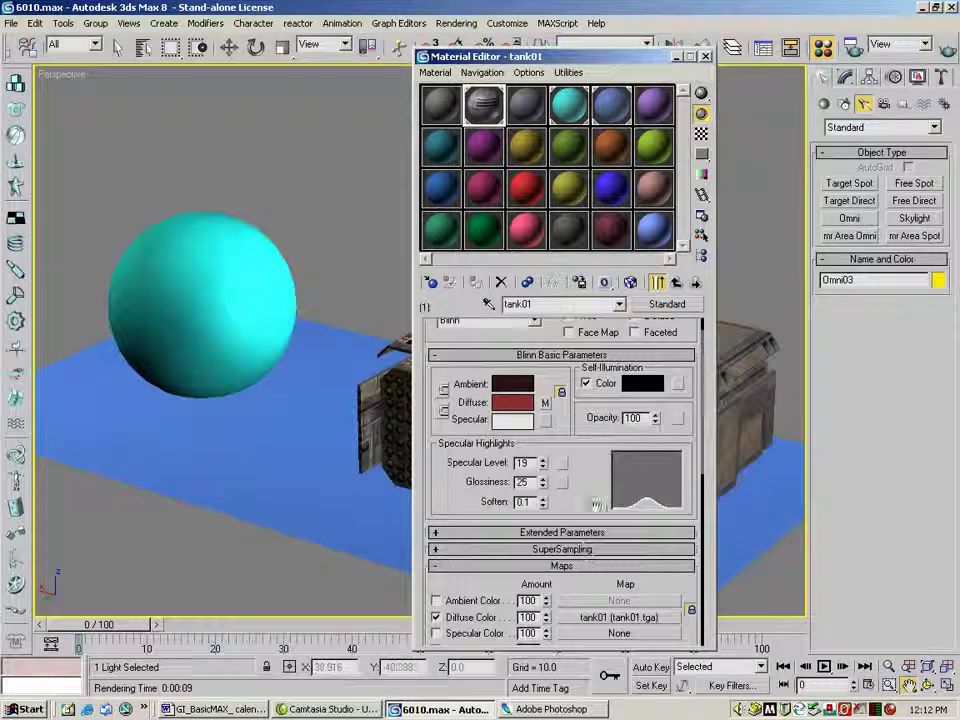
click(676, 282)
click(571, 437)
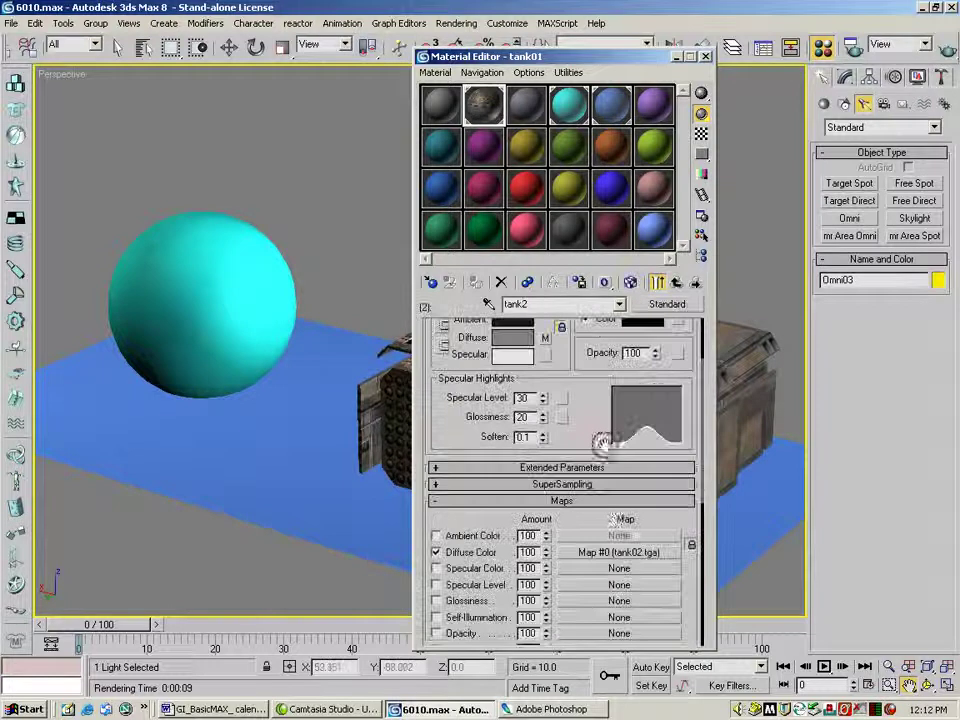
scroll(589, 465, down, 2)
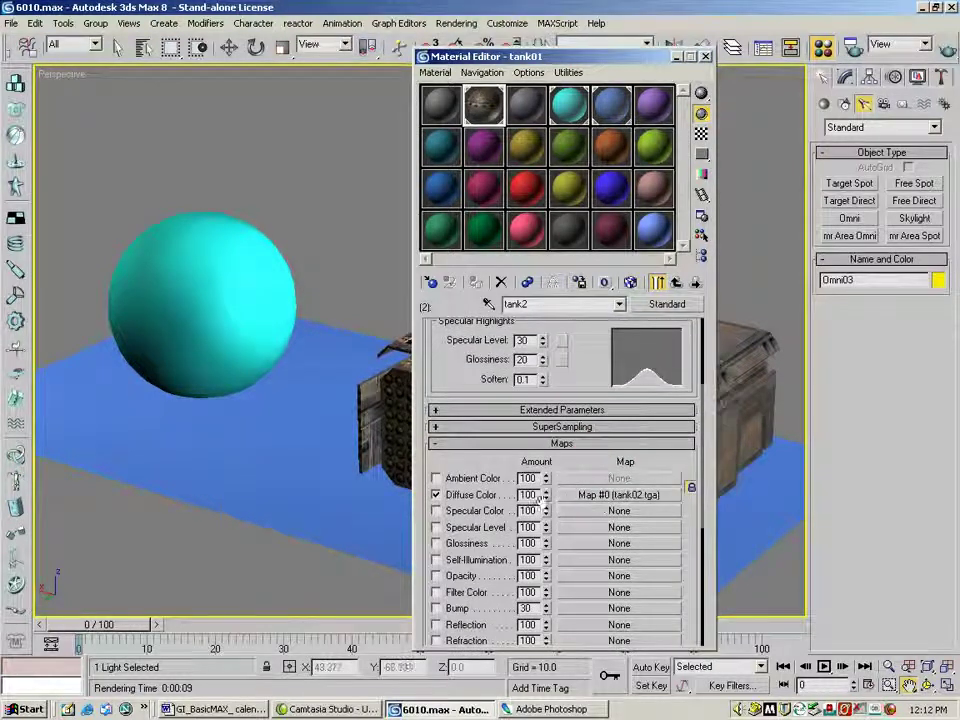
scroll(490, 505, down, 2)
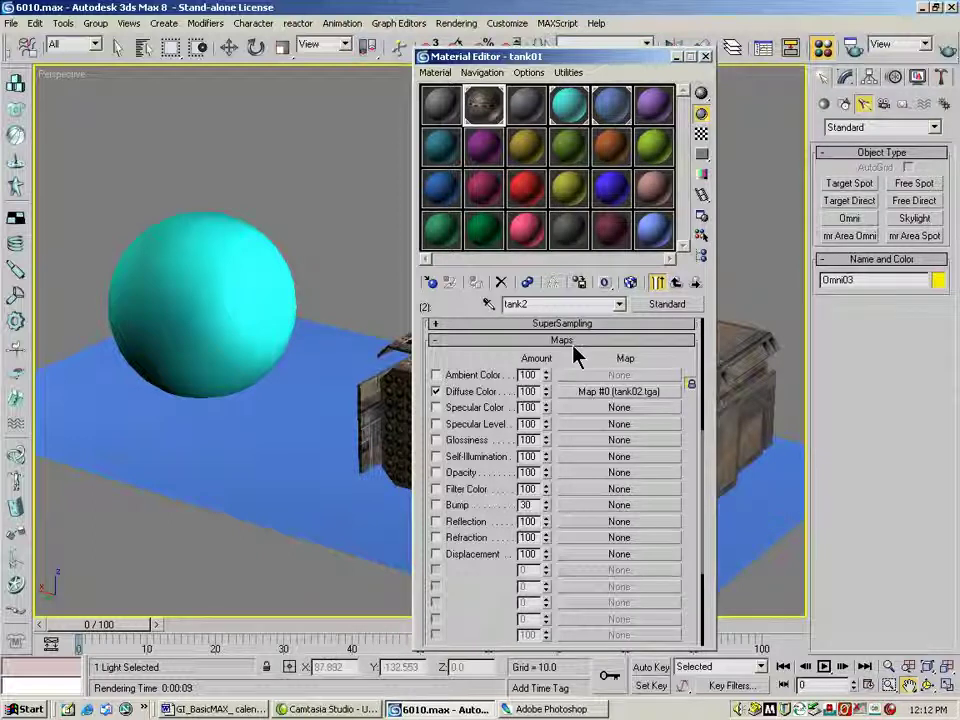
click(484, 104)
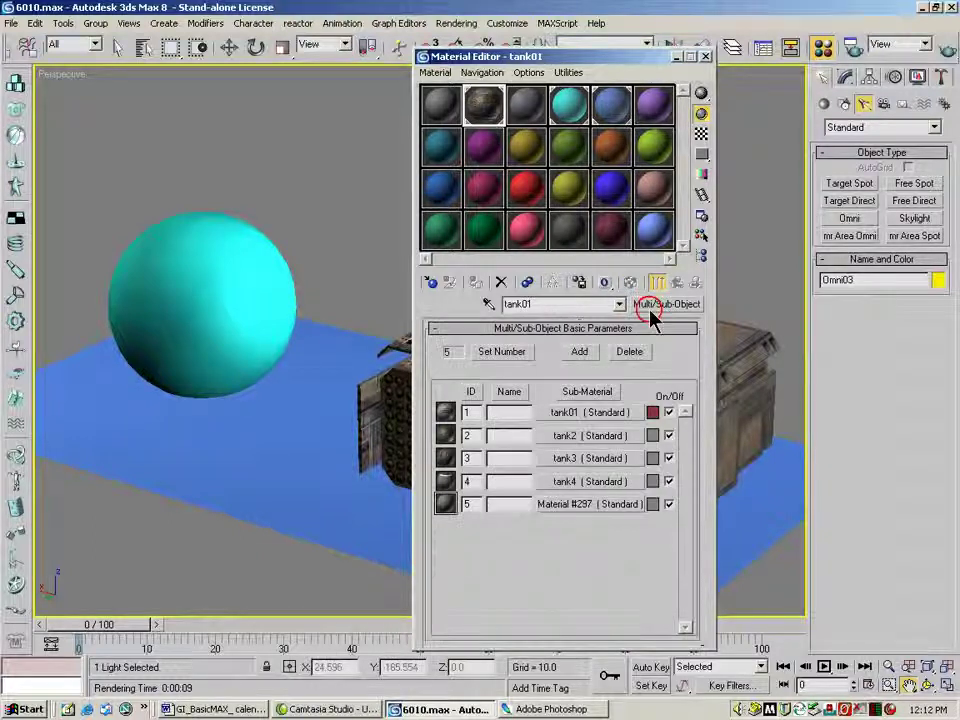
click(590, 440)
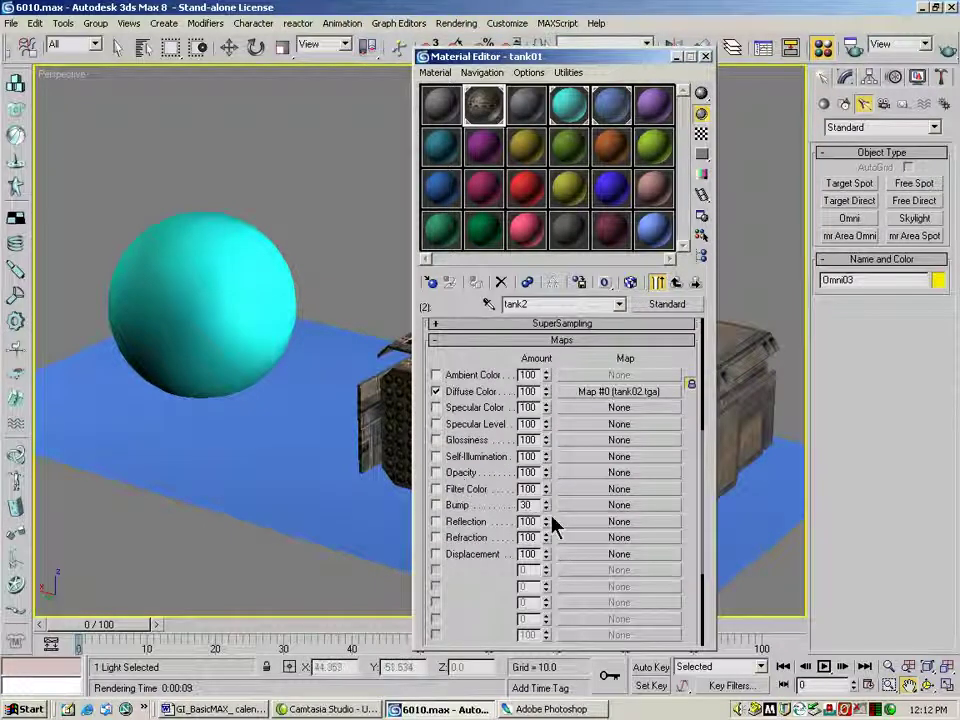
click(595, 521)
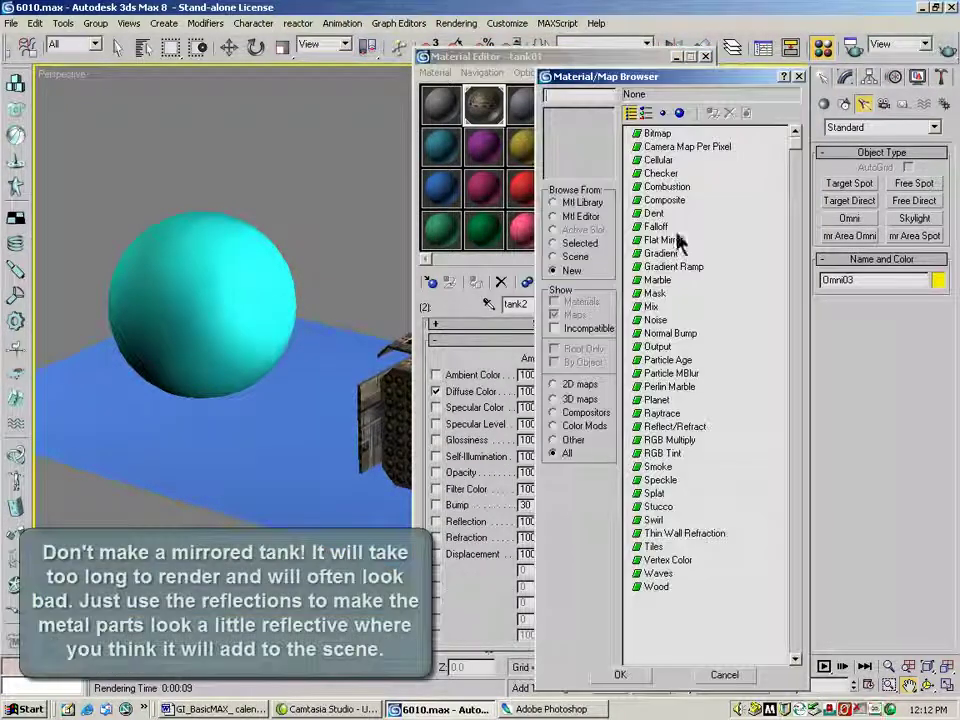
double_click(660, 413)
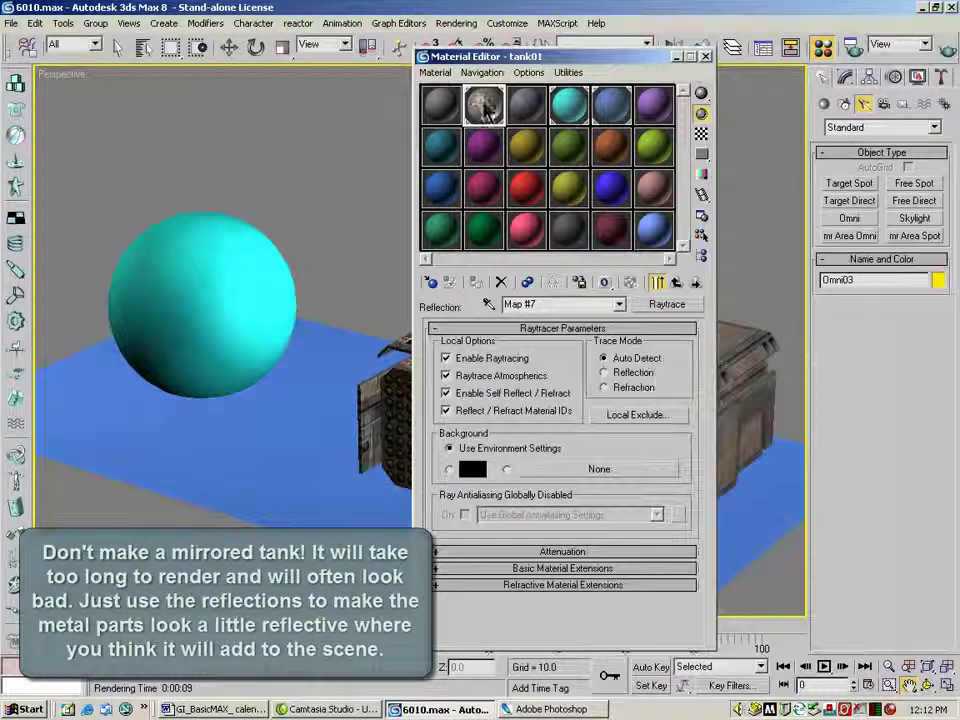
- Test-render the perspective view with the raytraced tank material, then dismiss the rendered image
click(705, 56)
click(944, 50)
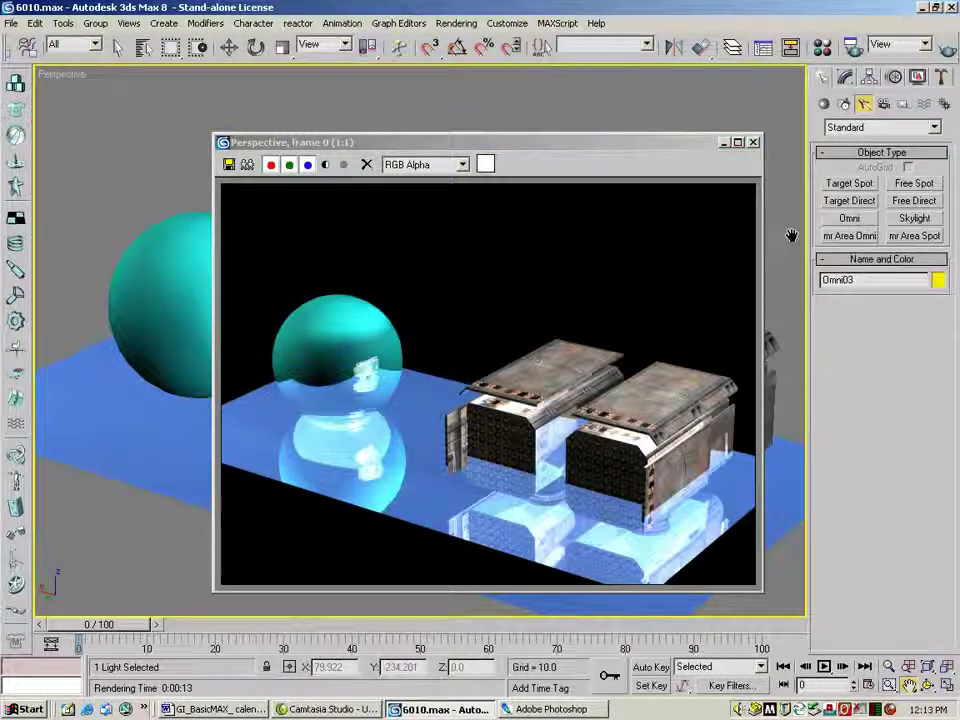
click(753, 142)
- Reduce the Reflection map amount of the tank2 sub-material in tank01 to 20
click(822, 47)
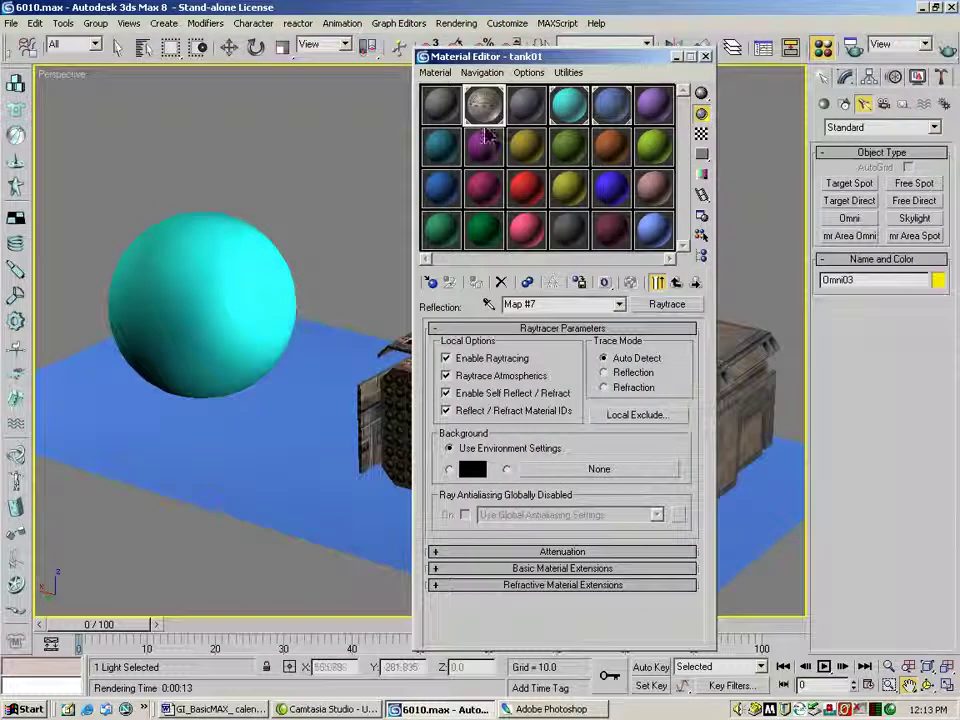
click(676, 282)
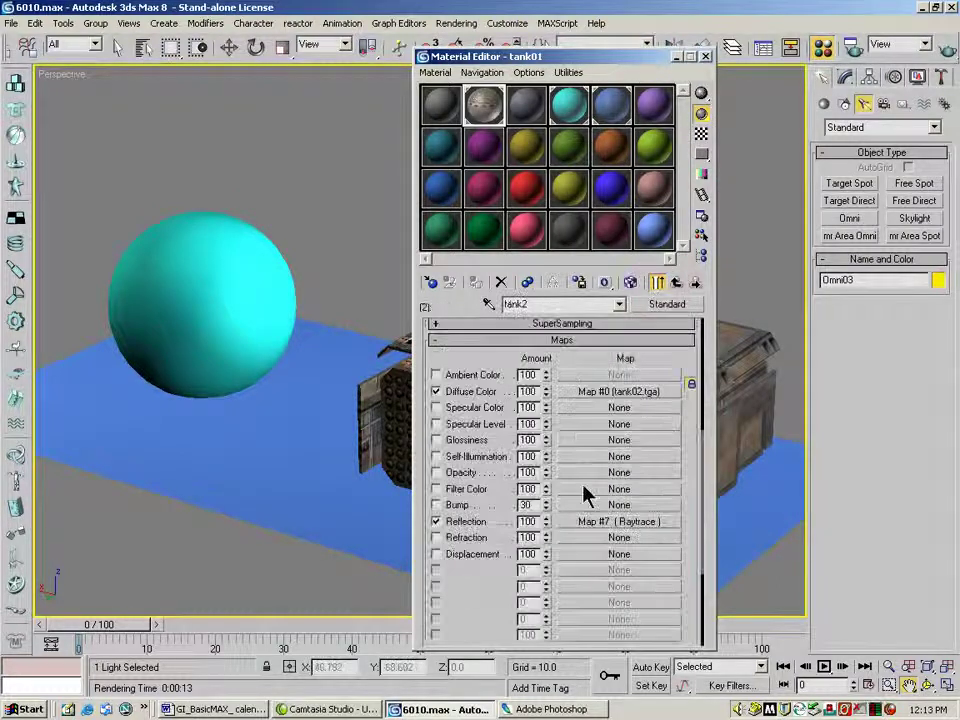
drag(546, 521, 550, 586)
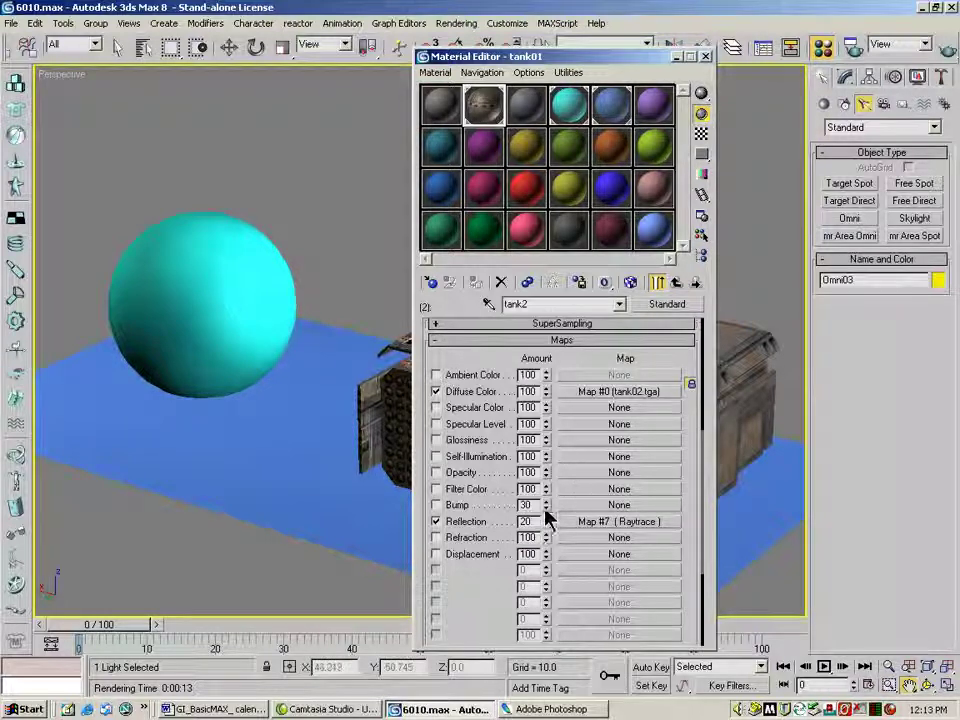
drag(613, 357, 615, 435)
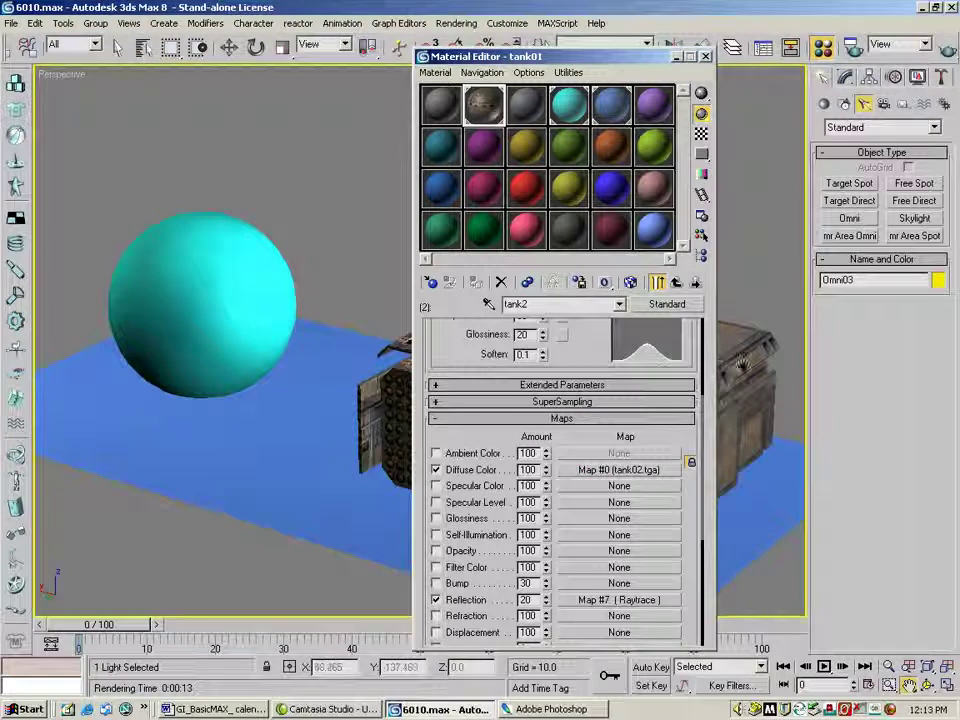
drag(615, 358, 598, 440)
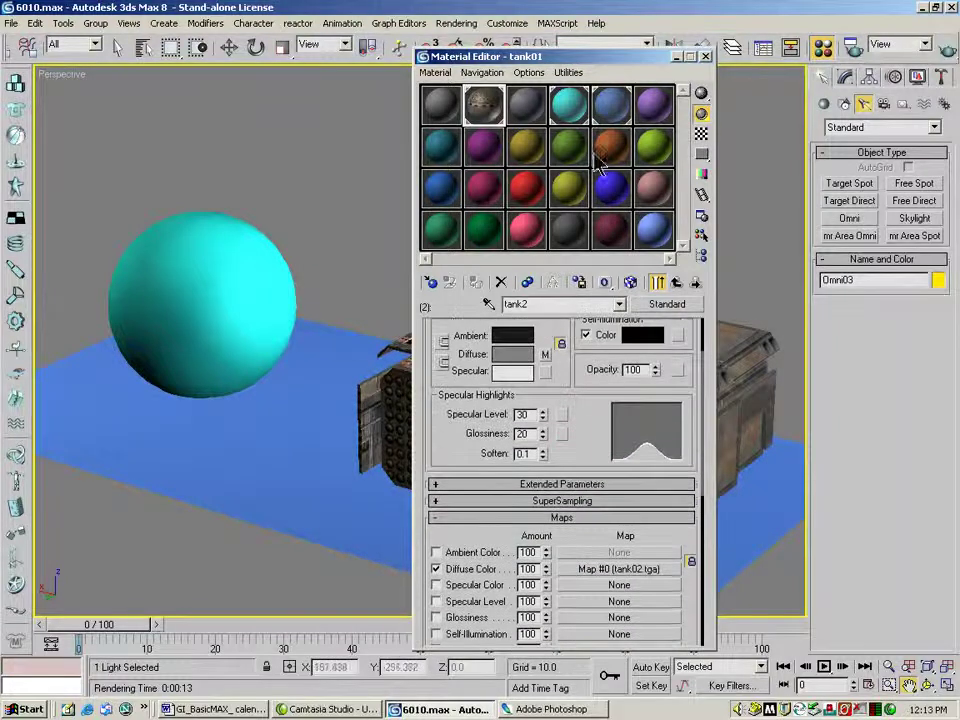
- Reduce the Reflection map amount of the sphere's teal material, Material #4, to 18
click(568, 104)
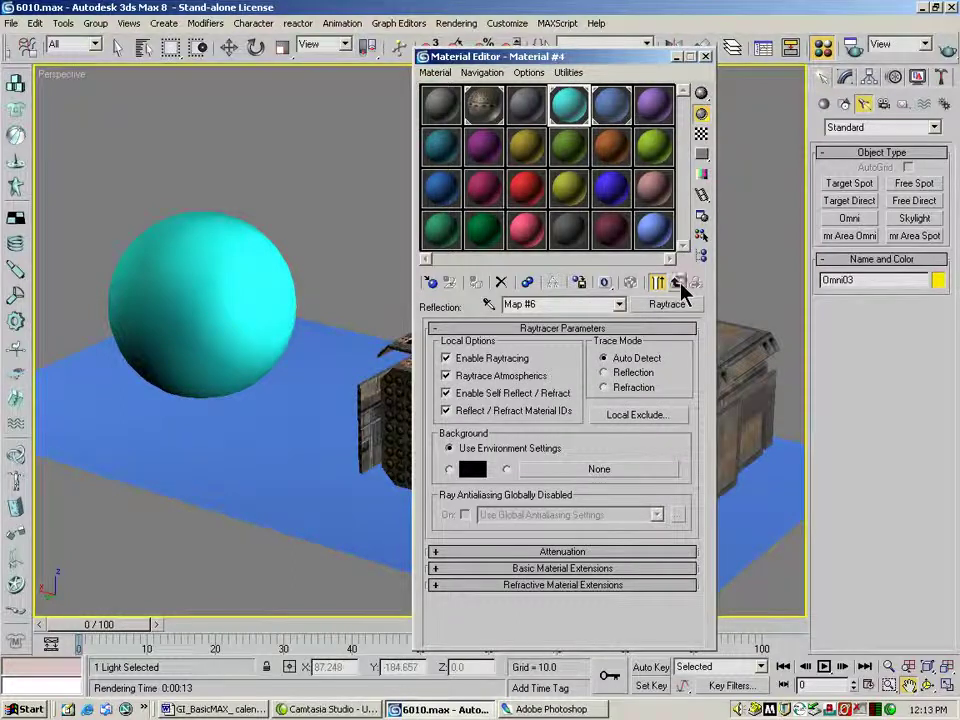
click(677, 283)
drag(546, 508, 548, 570)
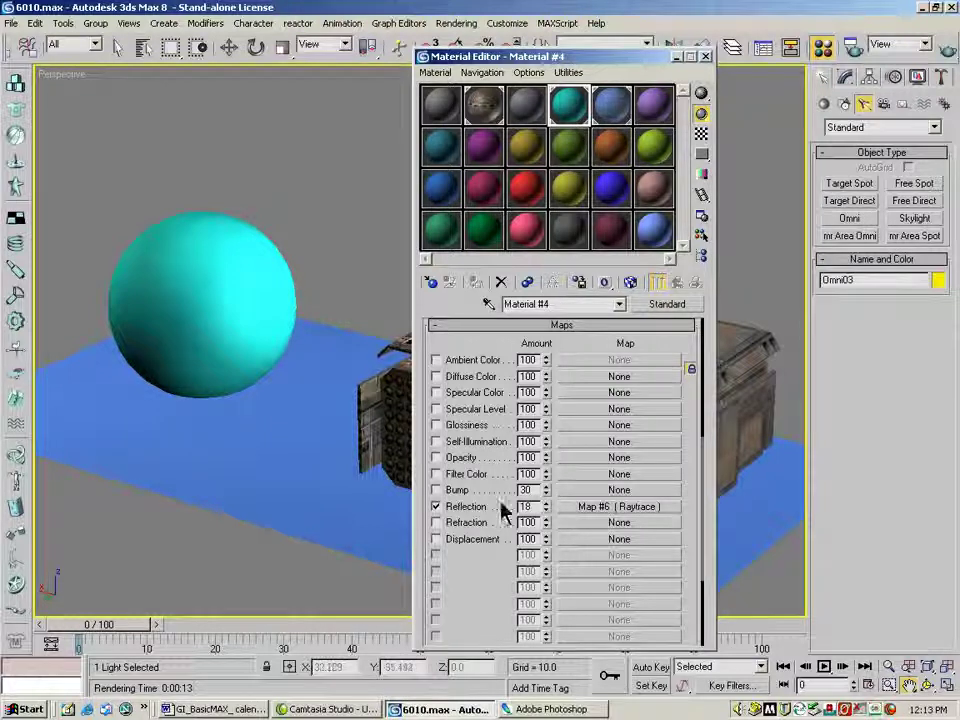
- Reduce the Reflection map amount of the floor's blue material, Material #5, to 12 and re-render the perspective view
click(612, 105)
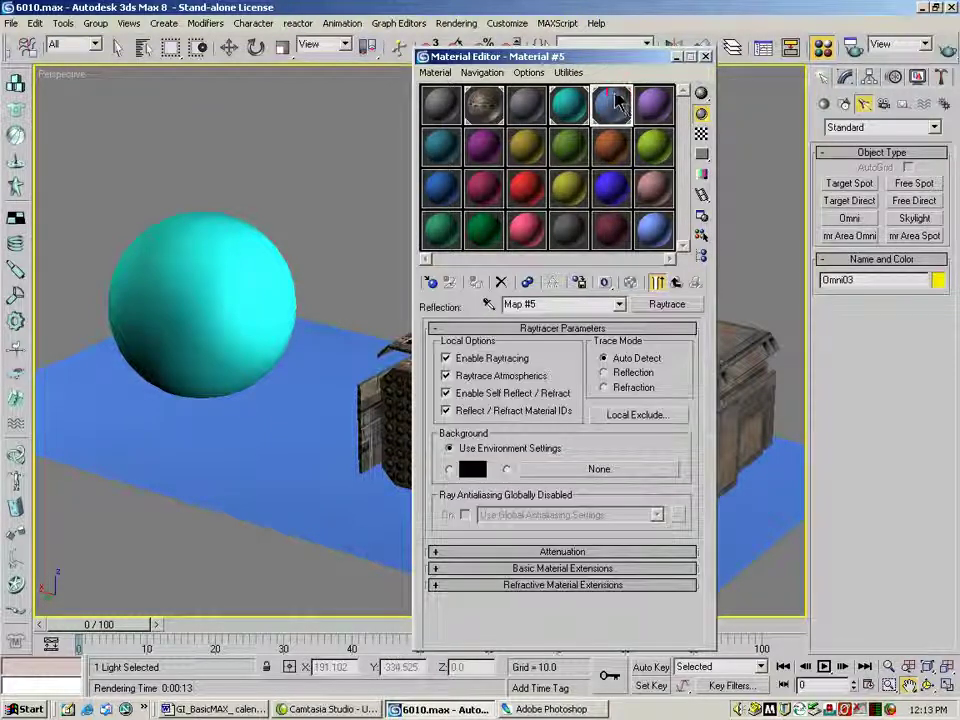
click(676, 283)
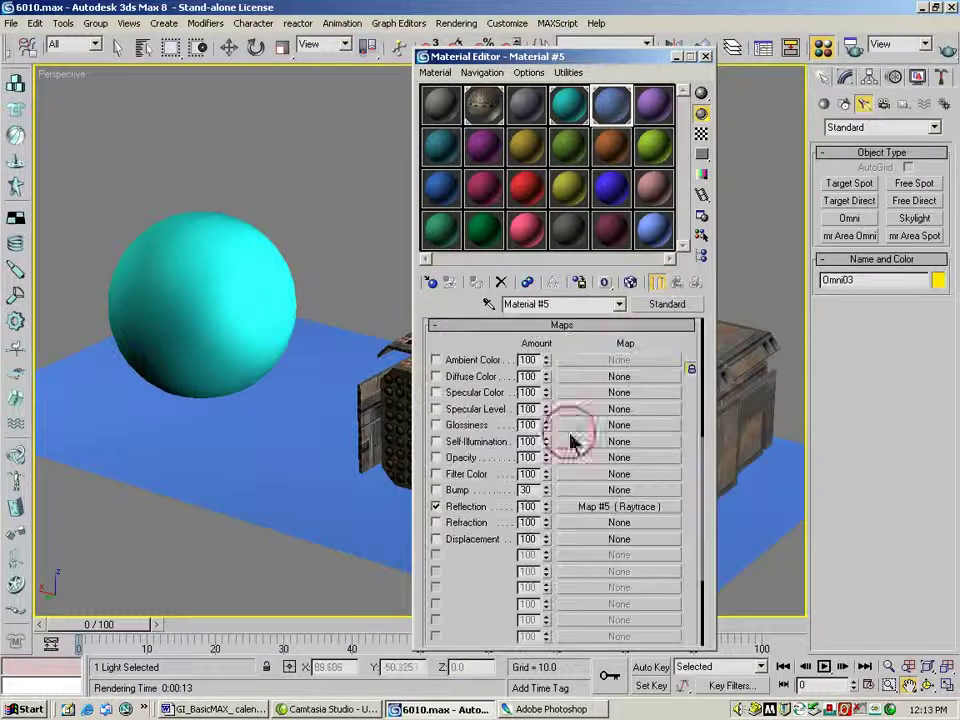
drag(546, 508, 545, 576)
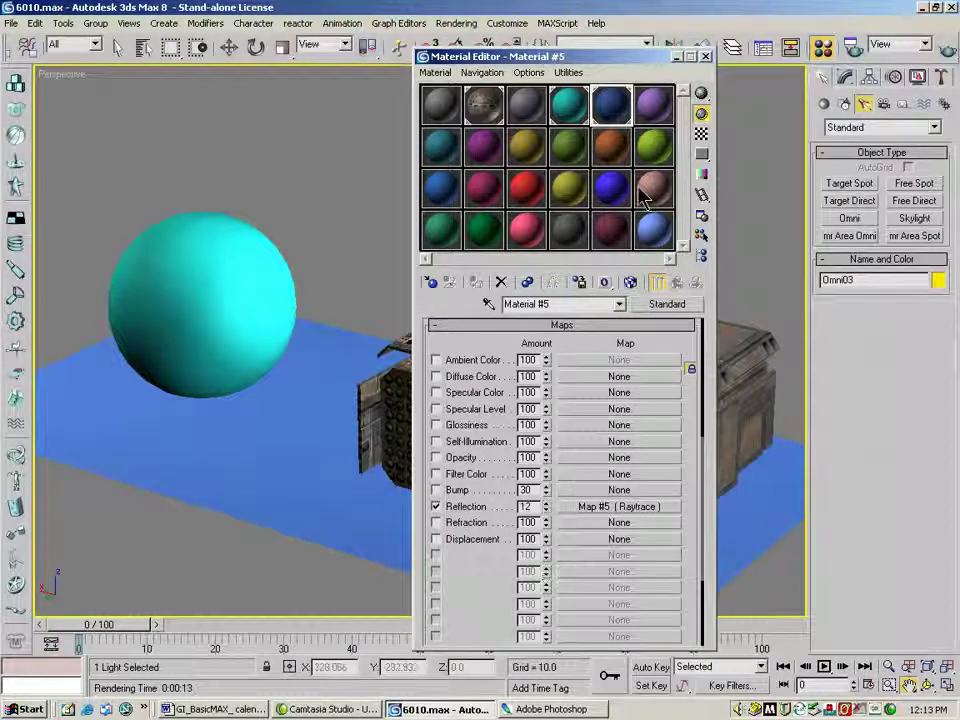
click(706, 56)
click(944, 44)
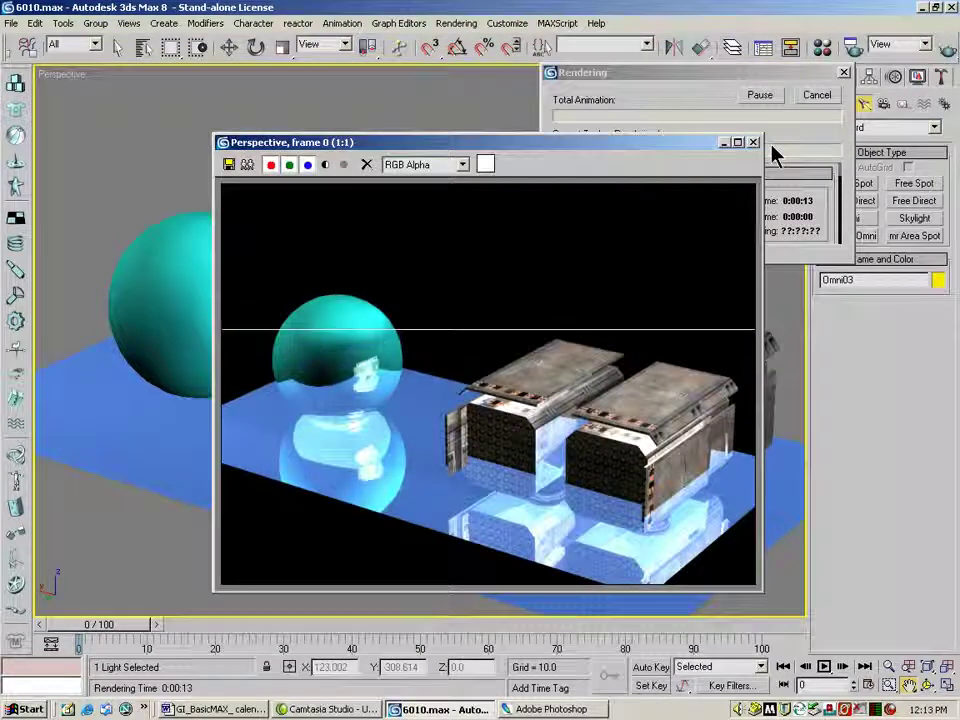